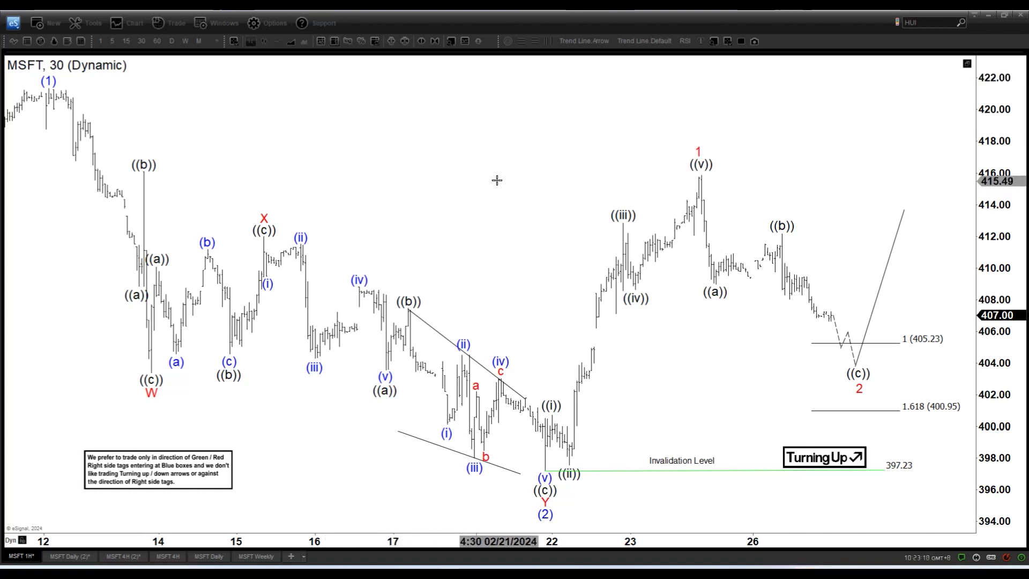
Draw a short blue trend-line arrow pointing at the wave (1) high.
scroll(533, 178, "down", 1)
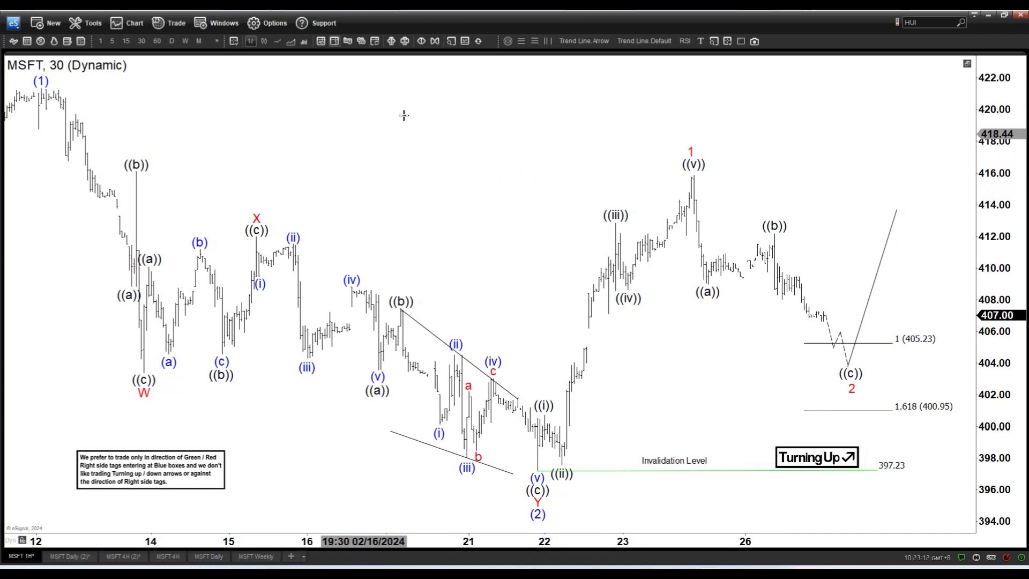
left_click(584, 42)
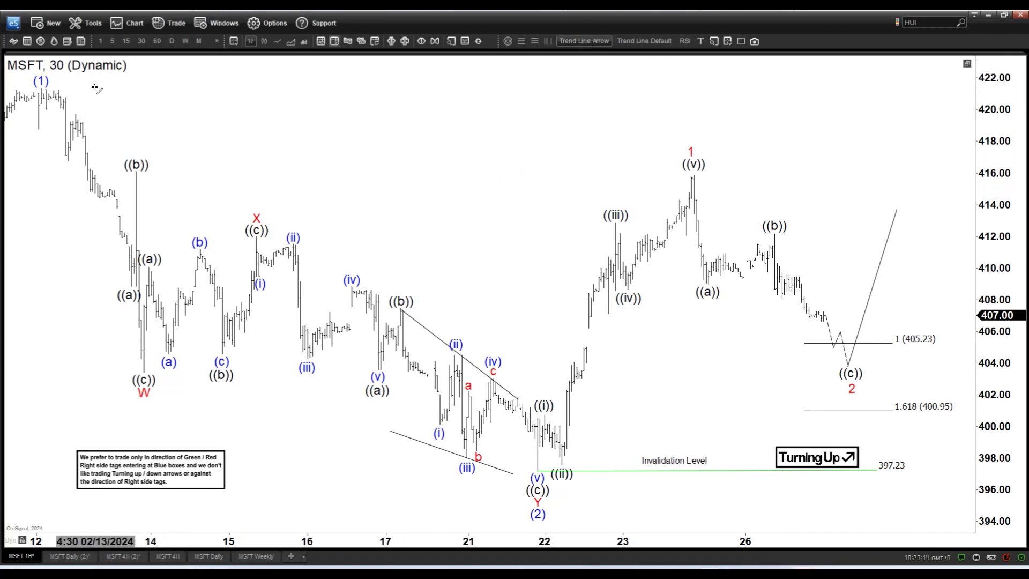
left_click_drag(96, 86, 47, 80)
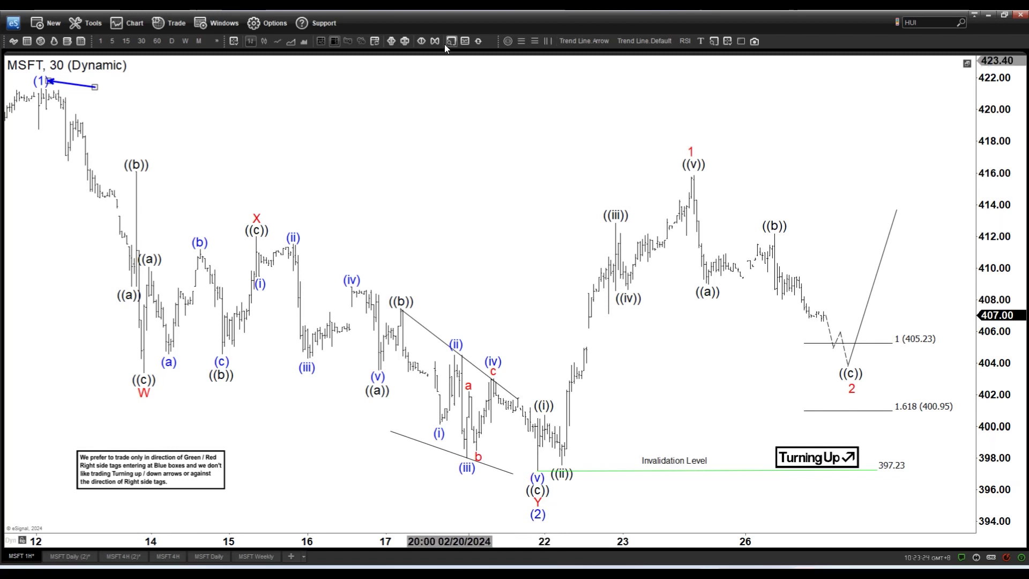
Add a Fibonacci projection from the (1) high marking 411.96 and 393.98.
left_click(536, 41)
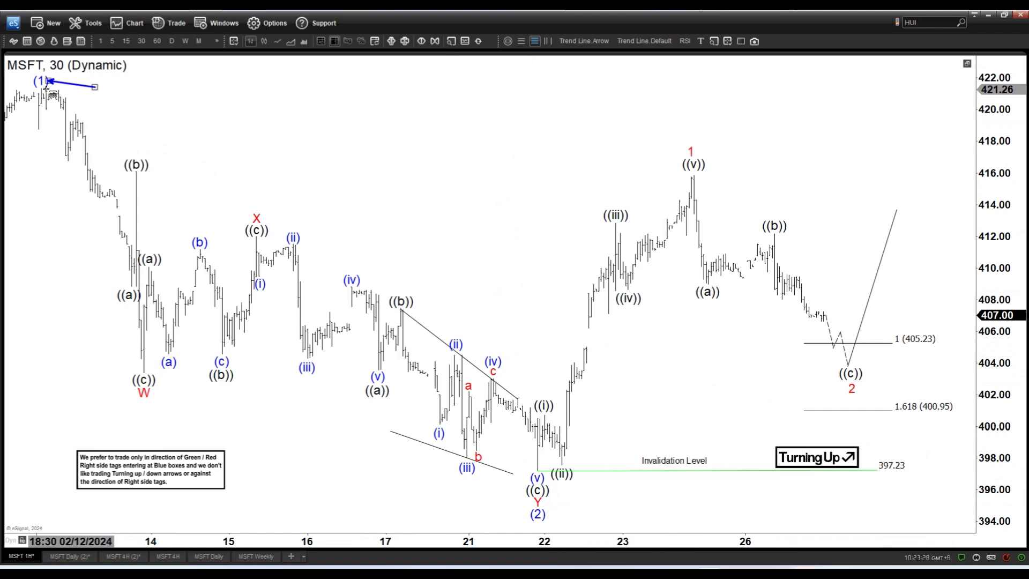
mouse_move(41, 87)
left_mouse_down()
mouse_move(83, 111)
mouse_move(188, 297)
mouse_move(188, 372)
left_mouse_up()
left_click(679, 236)
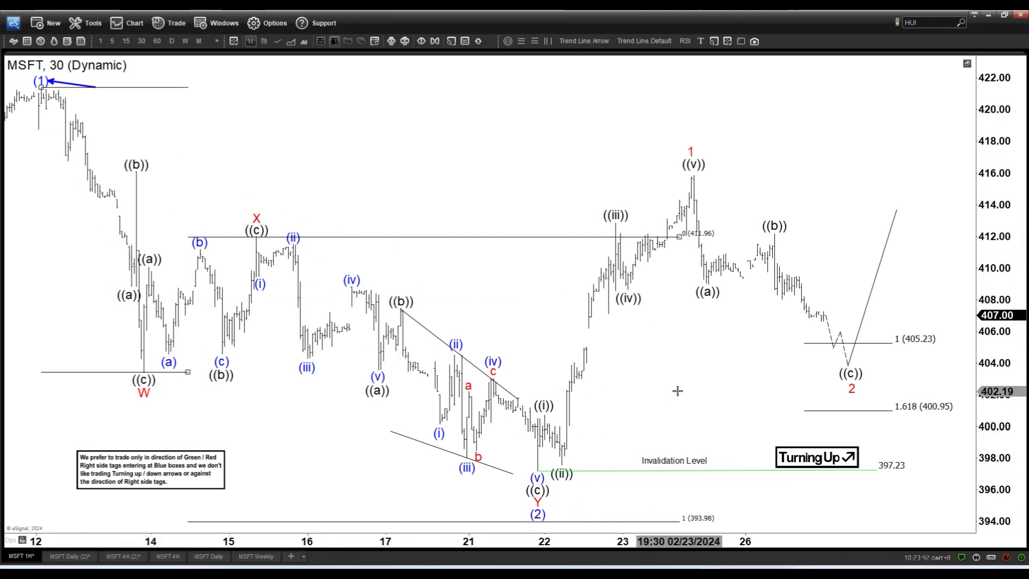
Remove the Fibonacci projection line, keeping the blue arrow at wave (1).
right_click(534, 239)
left_click(480, 241)
right_click(472, 234)
left_click(450, 241)
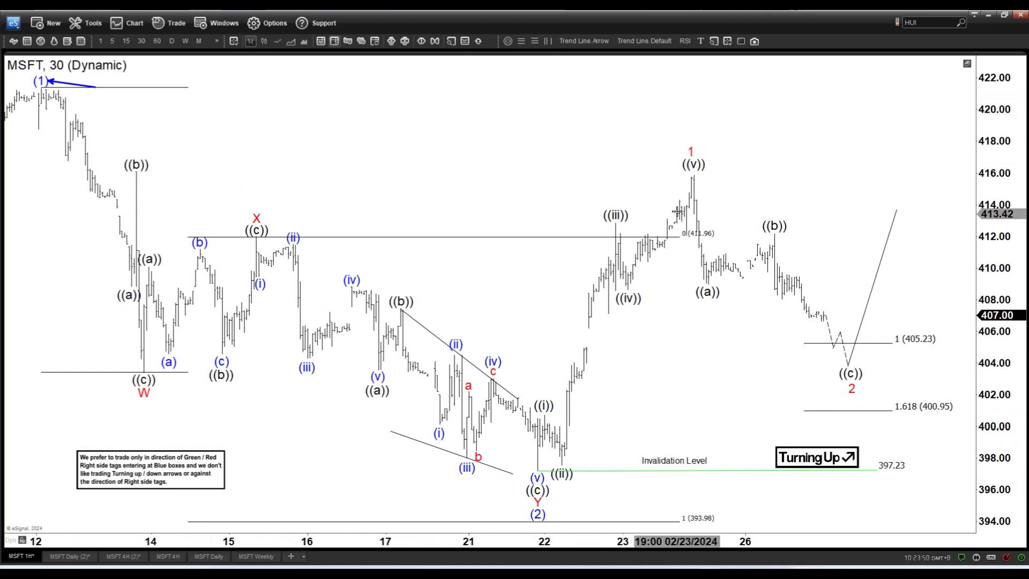
right_click(557, 241)
left_click(581, 253)
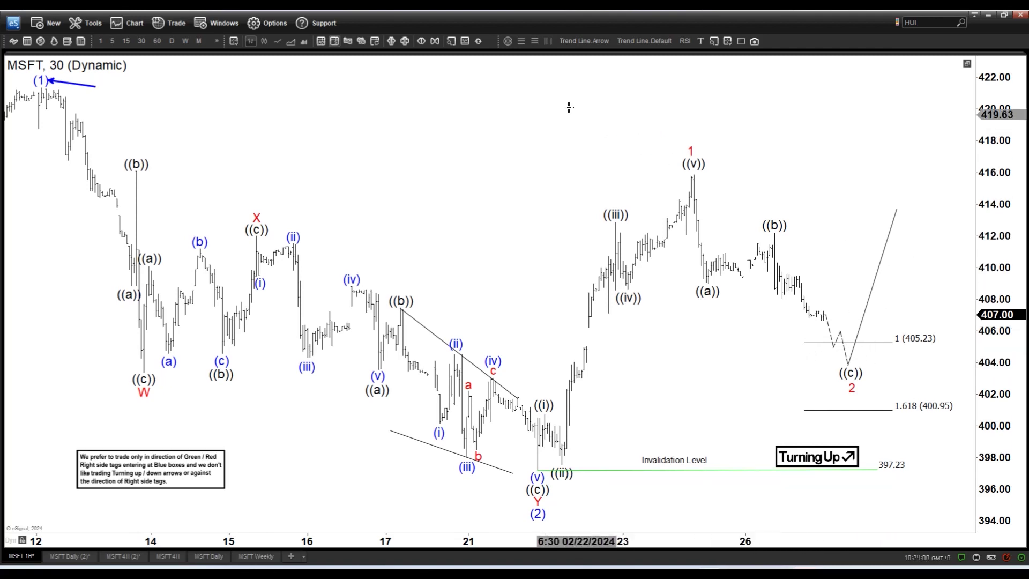
right_click(80, 89)
Remove the wave (1) arrow via Remove Trend Line and shift the 30-minute chart slightly earlier.
left_click(126, 193)
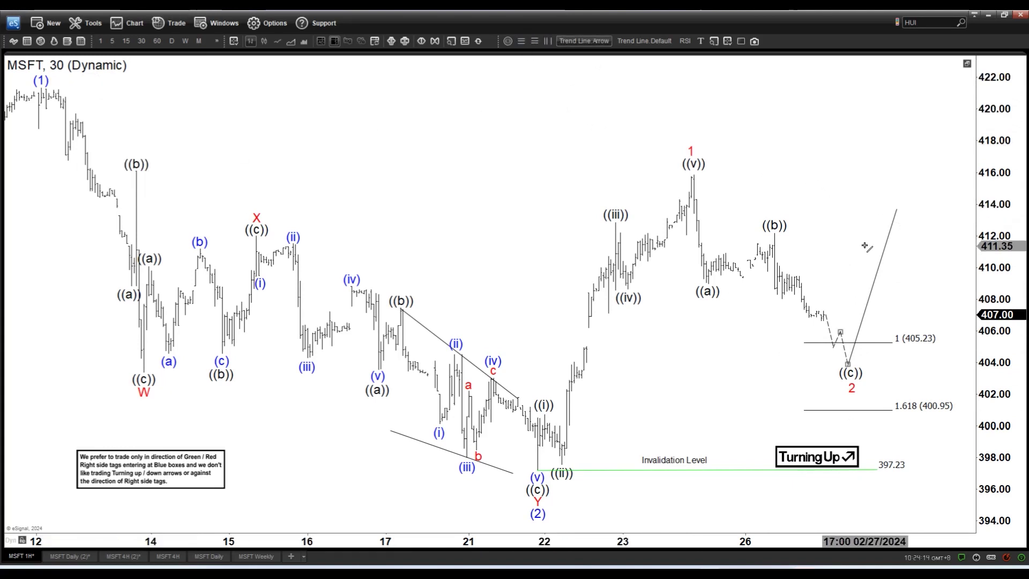
left_click(794, 251)
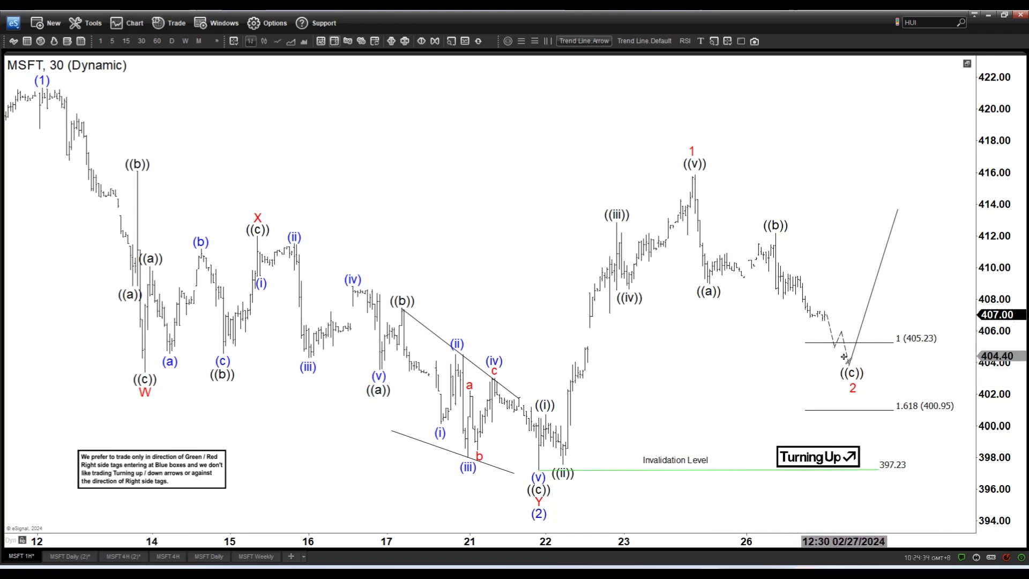
left_click_drag(856, 364, 914, 207)
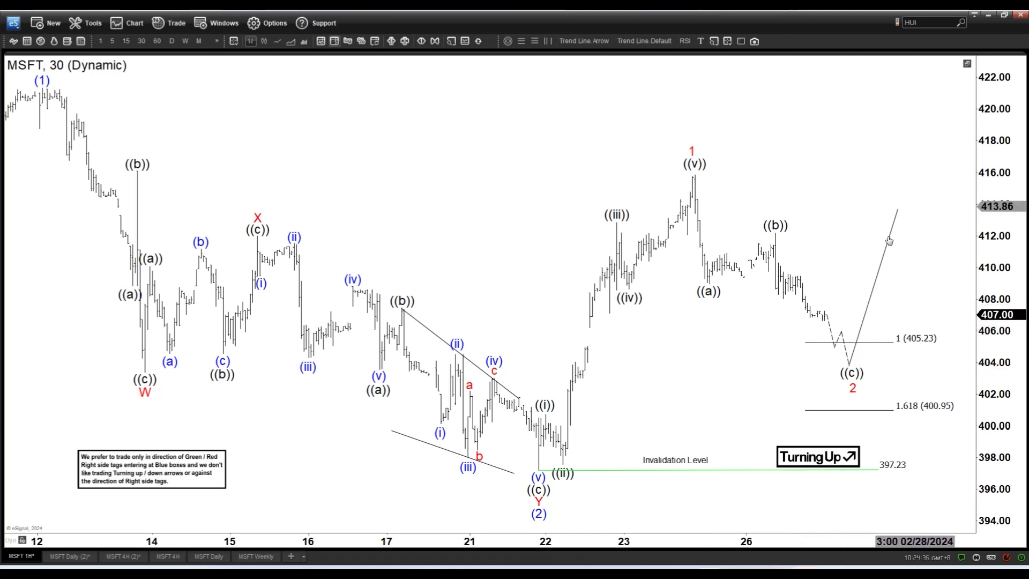
left_click_drag(516, 221, 529, 220)
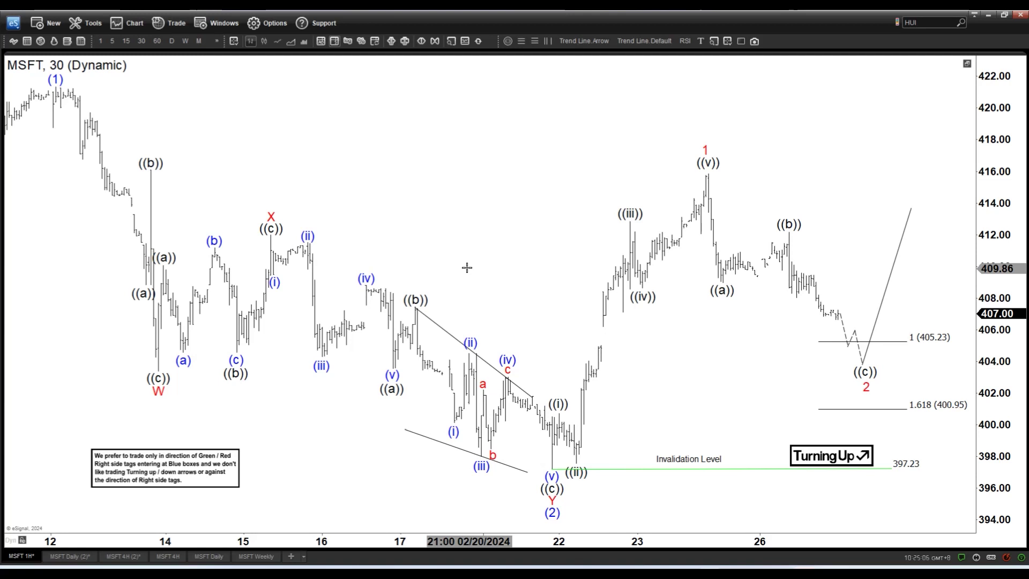
left_click(63, 558)
Compare the MSFT Daily chart, then return to the MSFT 1H wave chart.
left_click(24, 557)
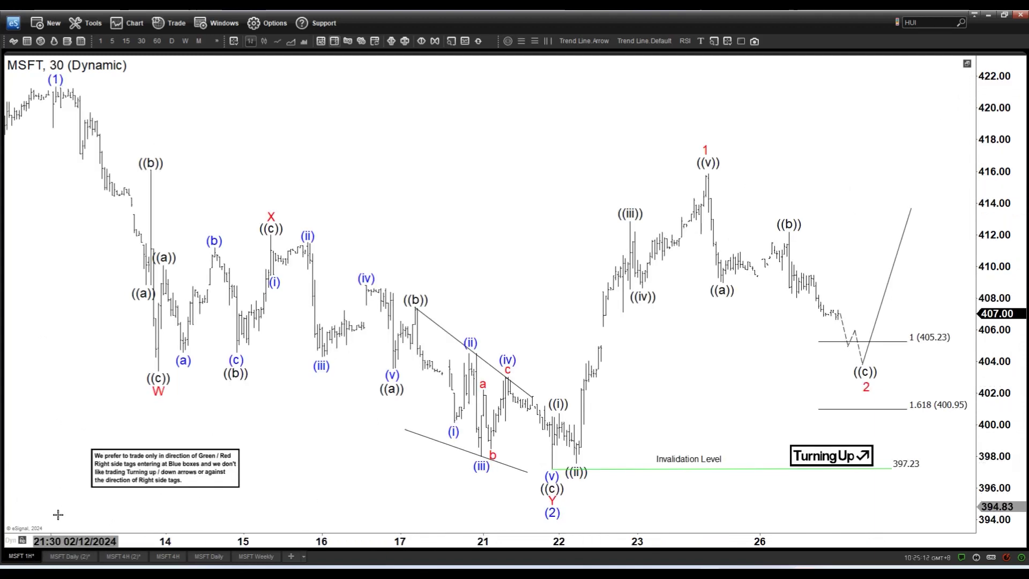
left_click(68, 556)
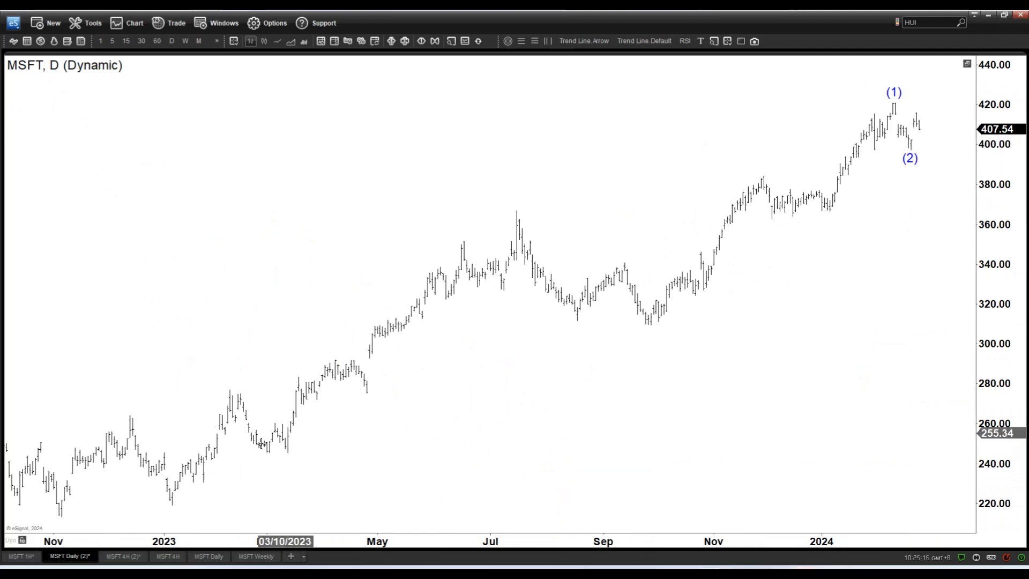
left_click(4, 557)
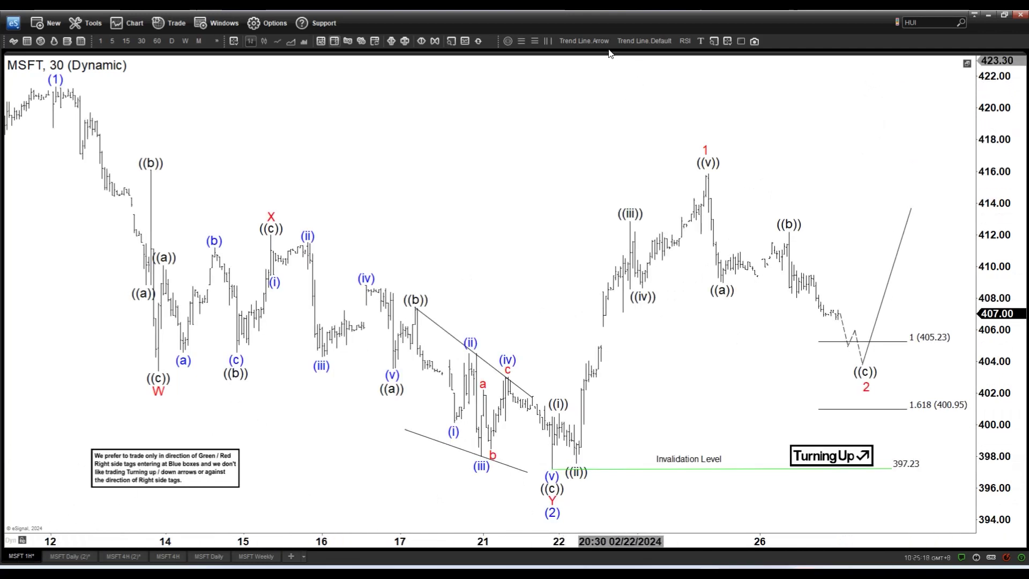
Draw blue trend-line arrows from the (1) high down toward the (2) low.
mouse_move(50, 84)
left_mouse_down()
mouse_move(349, 289)
mouse_move(504, 413)
mouse_move(539, 473)
mouse_move(717, 172)
left_mouse_up()
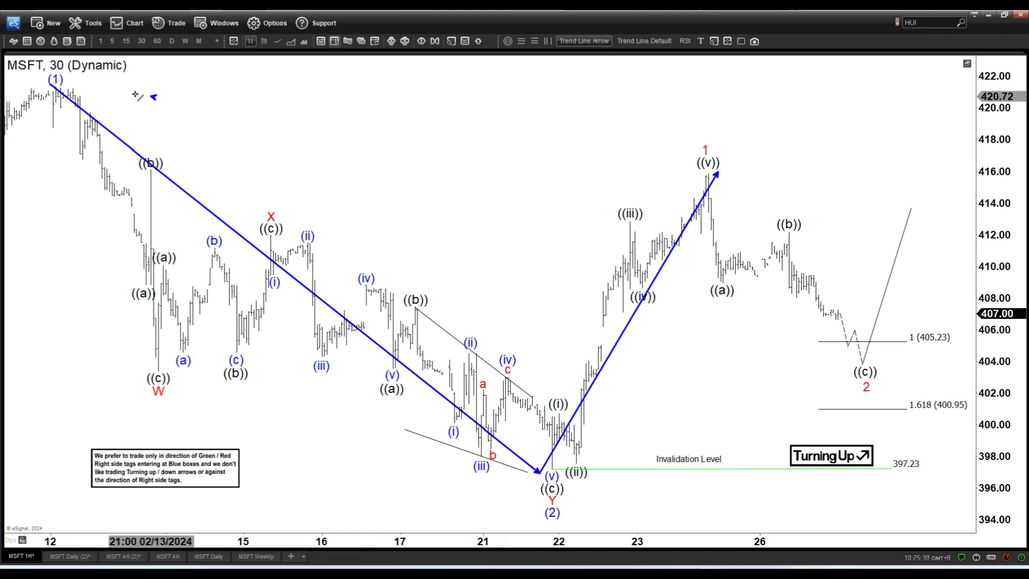
left_click_drag(153, 96, 68, 83)
key("Escape")
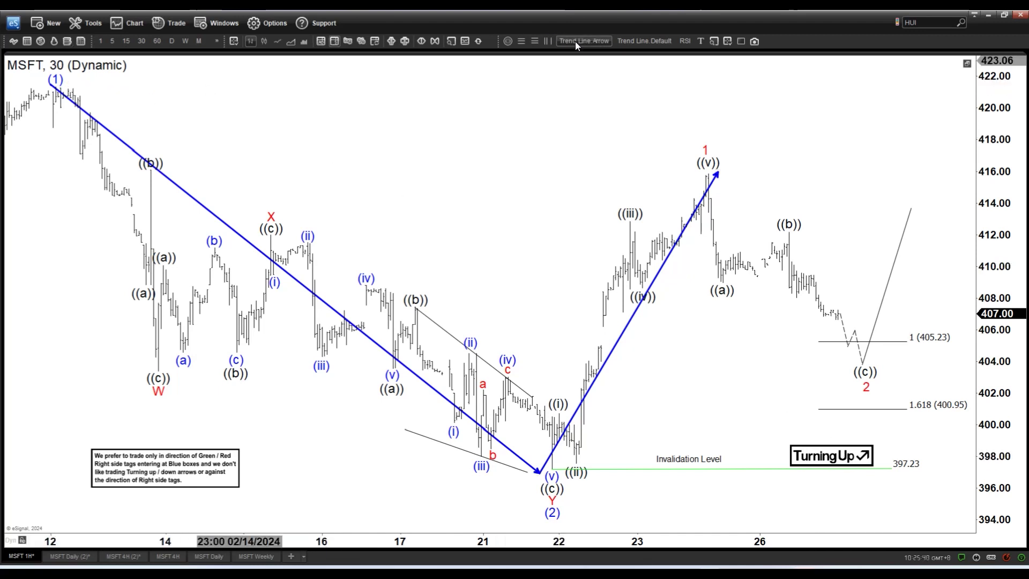
left_click(574, 40)
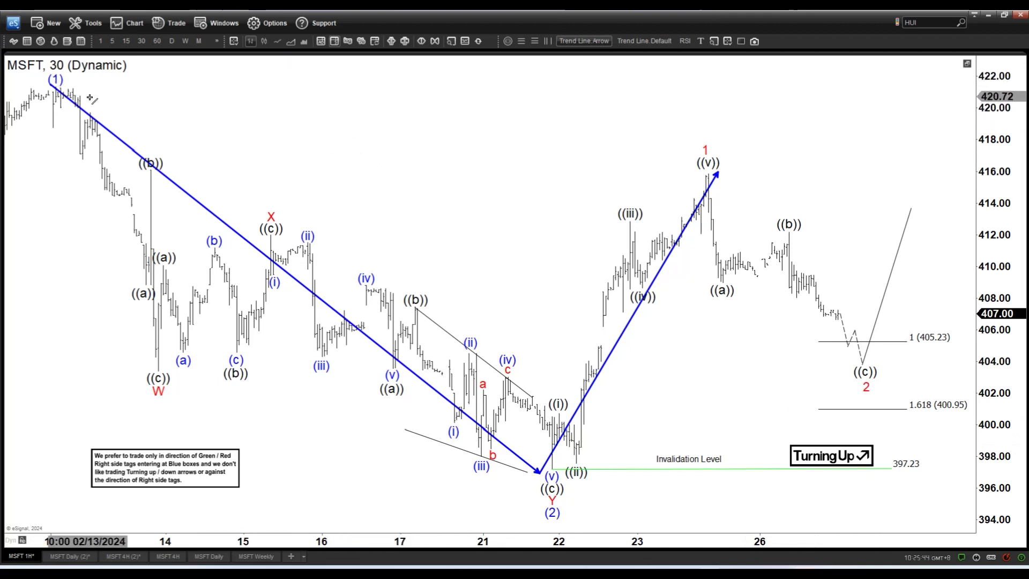
mouse_move(92, 95)
left_mouse_down()
mouse_move(506, 486)
mouse_move(681, 167)
mouse_move(754, 471)
mouse_move(789, 506)
left_mouse_up()
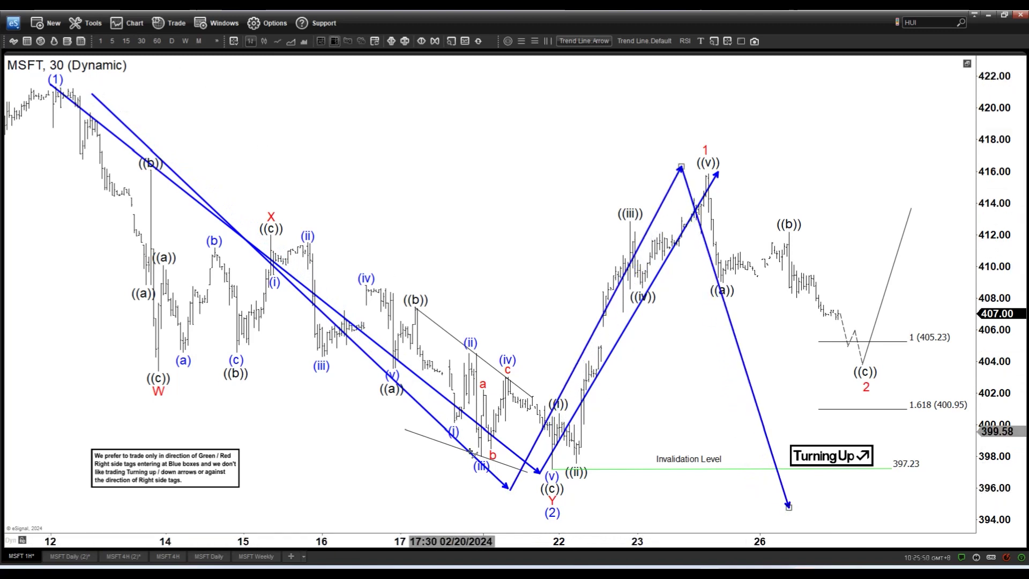
Remove the extra downward, upward and duplicate downtrend arrows from wave (1), then show the daily chart.
right_click(686, 188)
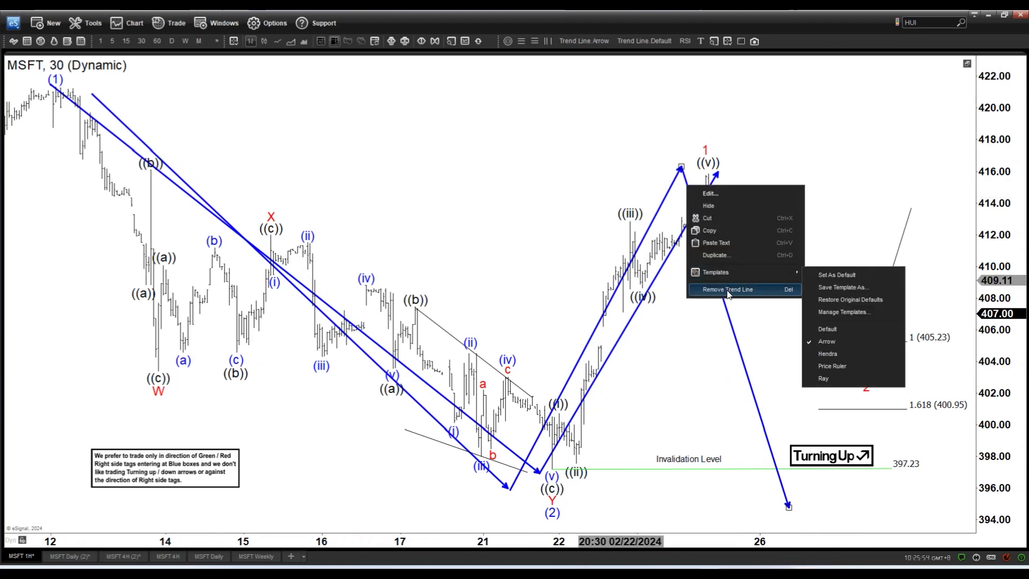
left_click(724, 287)
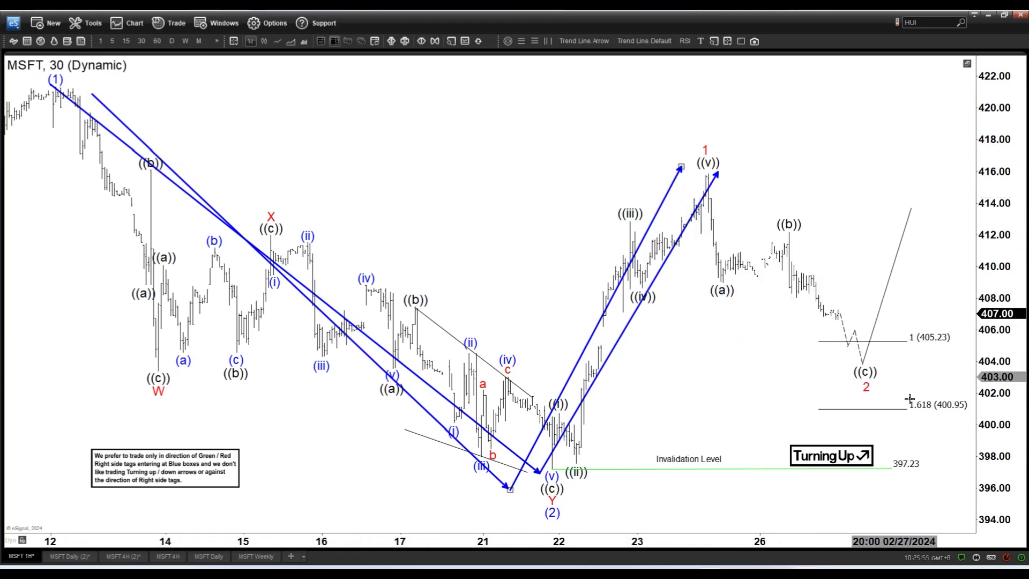
right_click(675, 180)
left_click(712, 283)
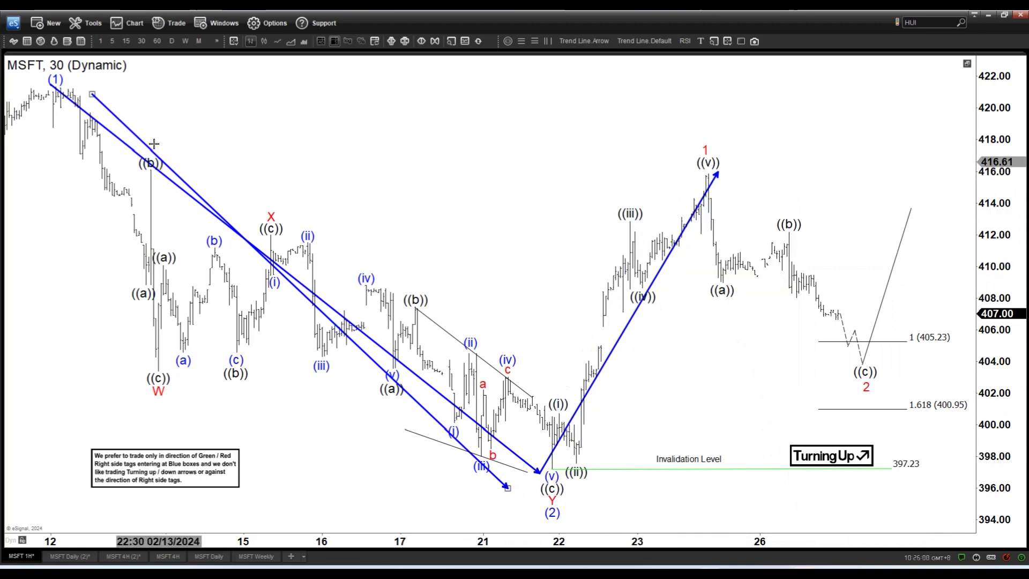
right_click(121, 118)
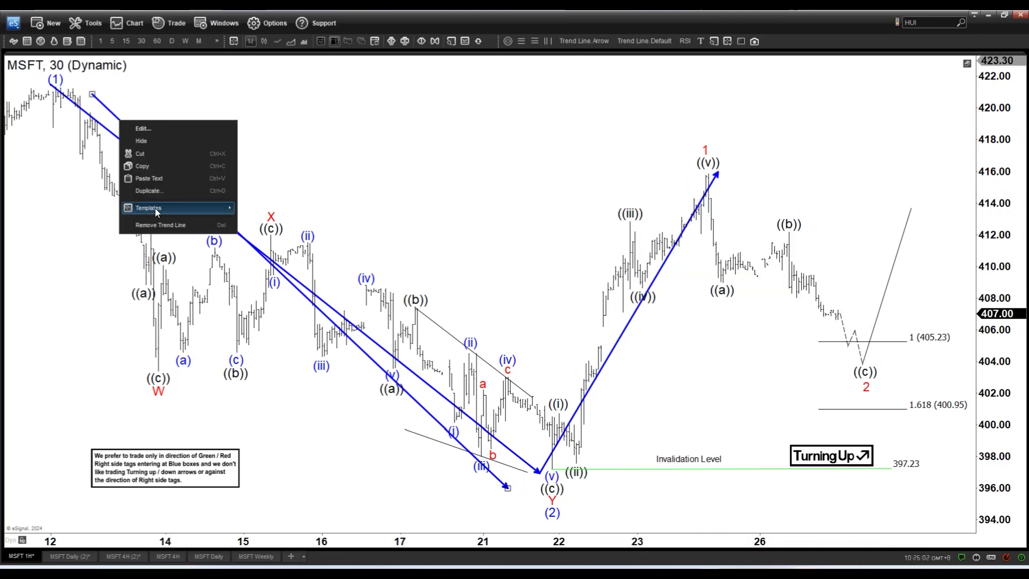
left_click(159, 224)
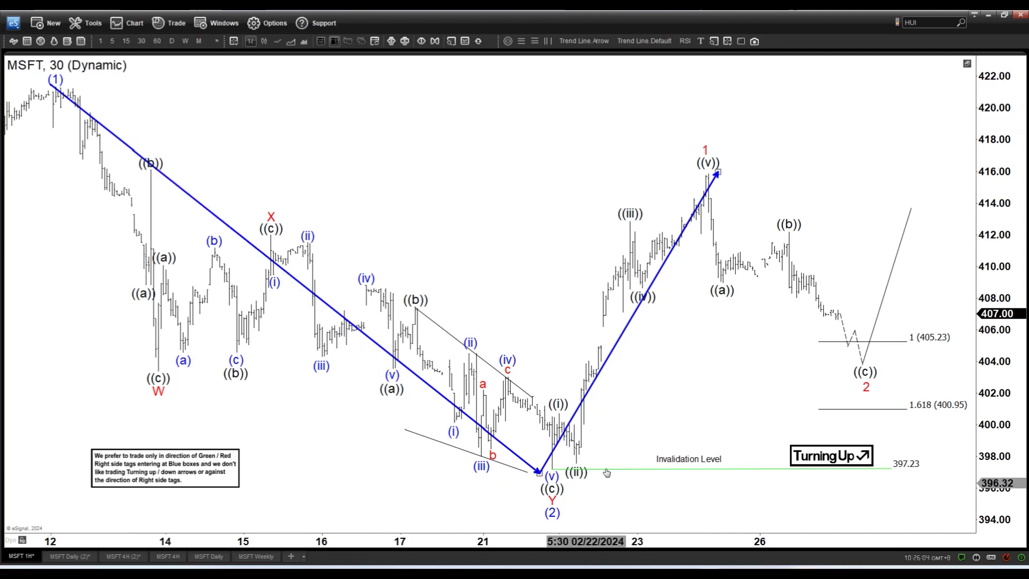
left_click(77, 555)
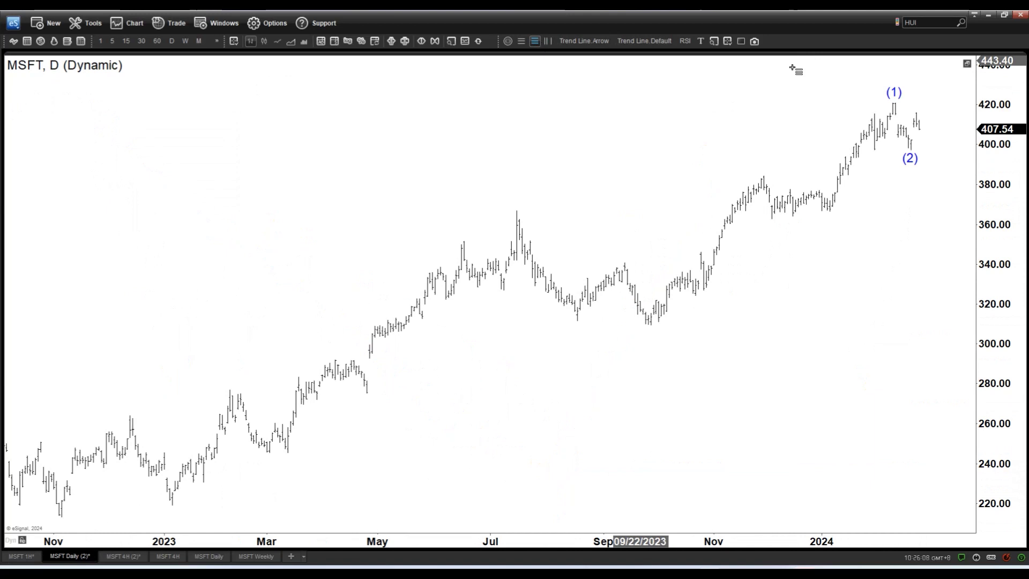
mouse_move(893, 103)
left_mouse_down()
mouse_move(911, 155)
mouse_move(939, 168)
left_mouse_up()
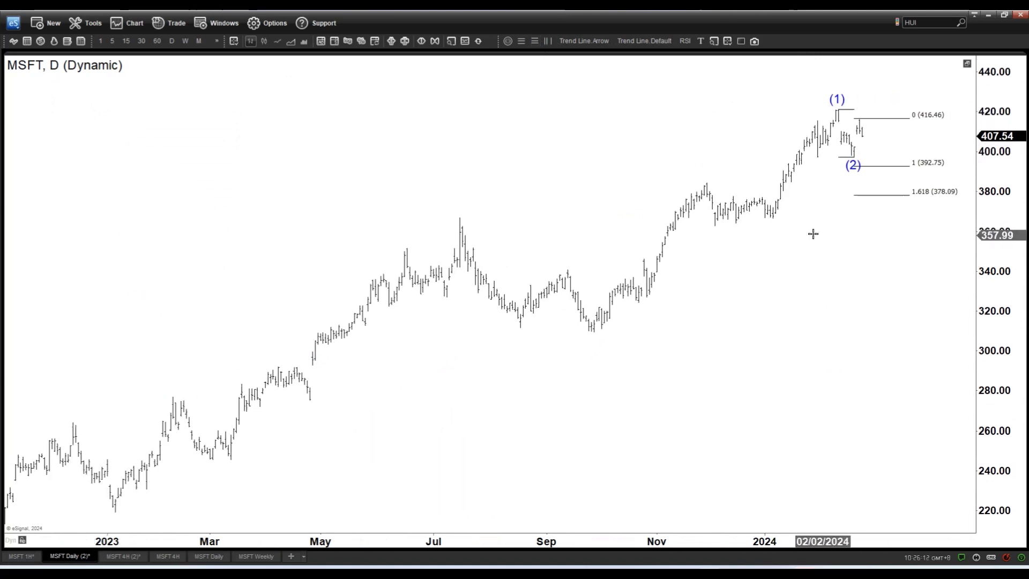
left_click_drag(856, 167, 906, 190)
left_click_drag(850, 168, 877, 175)
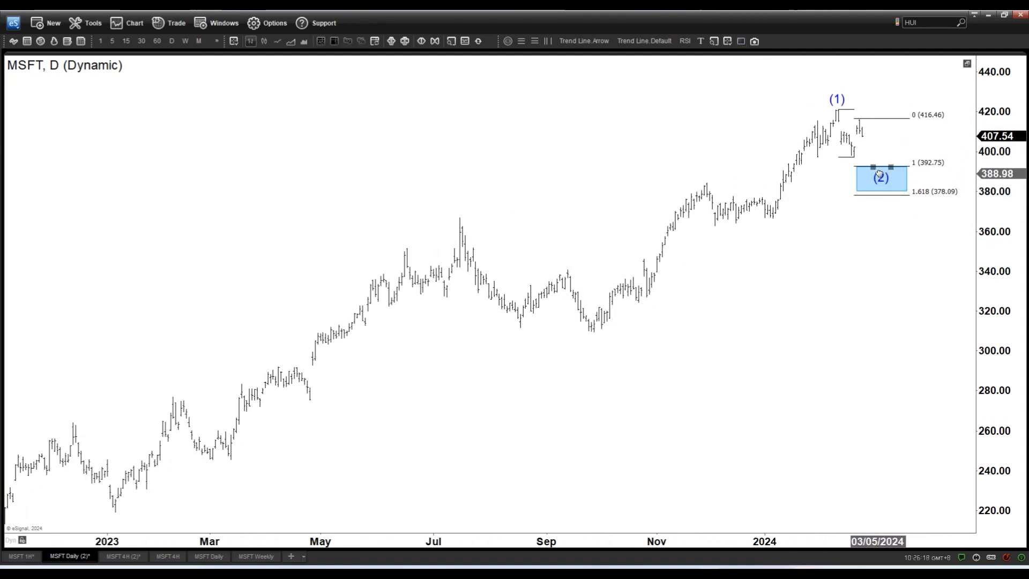
left_click_drag(879, 174, 852, 160)
right_click(927, 160)
left_click(937, 263)
right_click(884, 168)
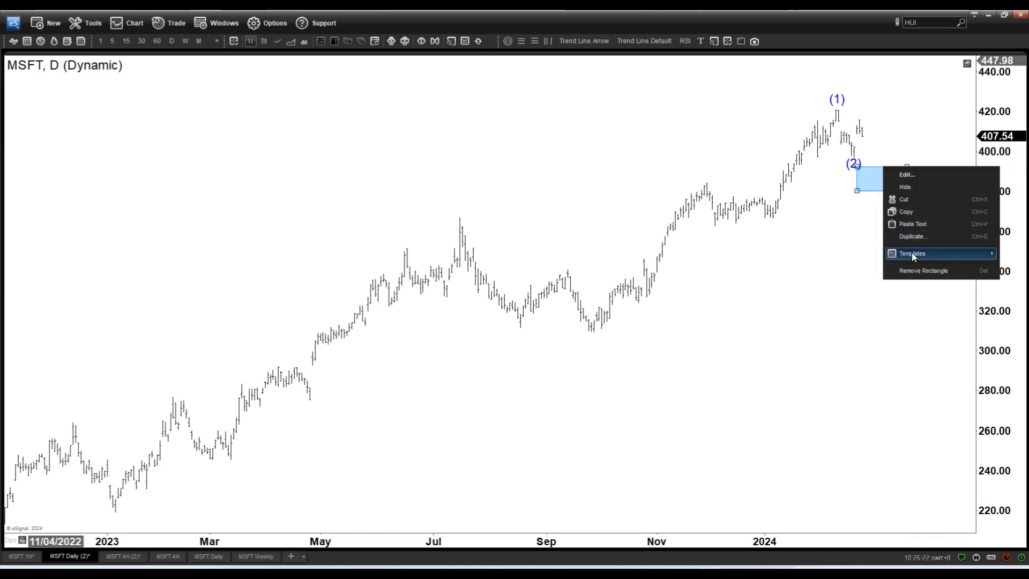
left_click(922, 270)
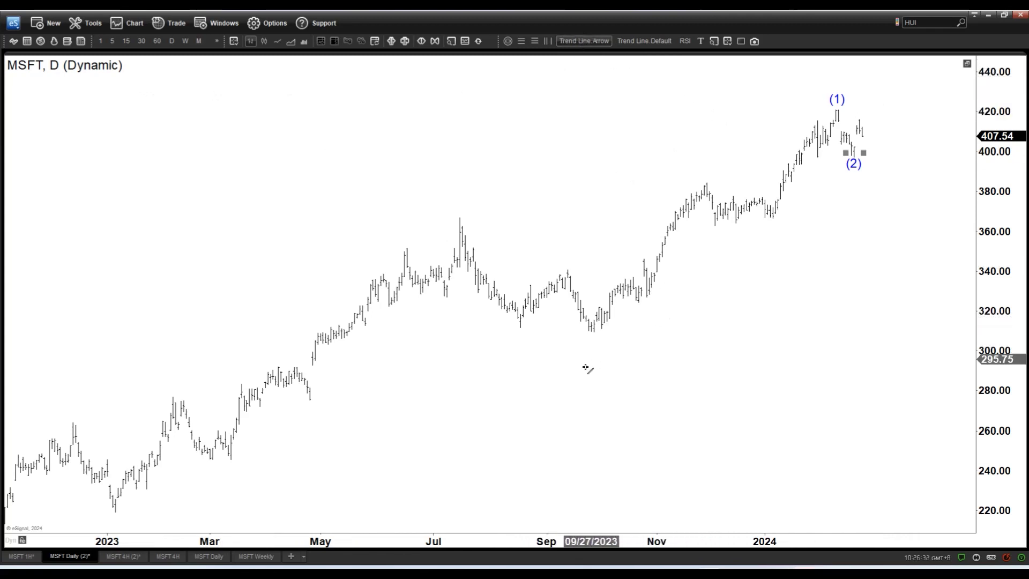
left_click_drag(586, 368, 590, 338)
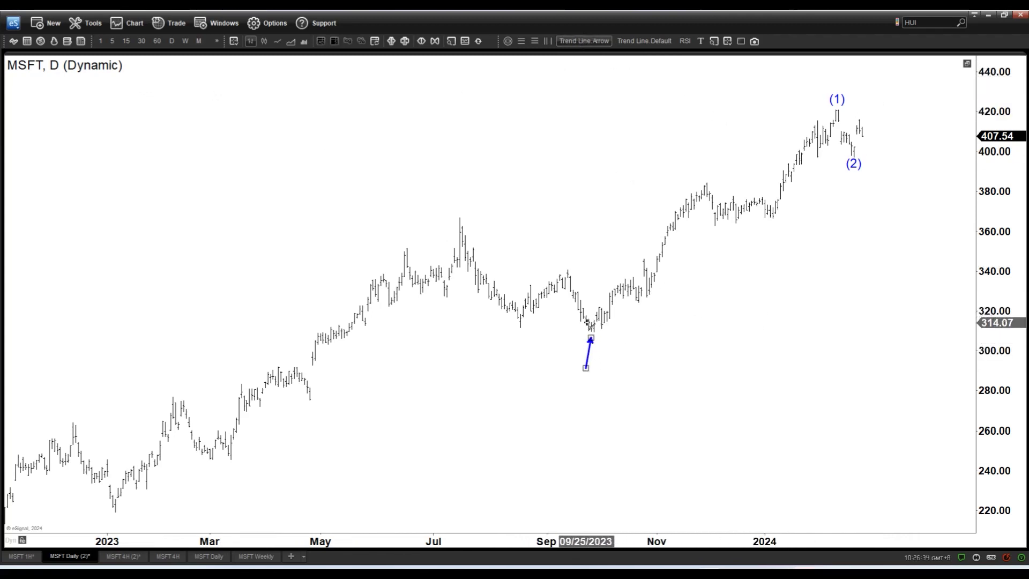
Discard the September-to-November arrow and refit the daily chart's price scale.
mouse_move(586, 331)
left_mouse_down()
mouse_move(705, 177)
mouse_move(719, 218)
mouse_move(839, 111)
left_mouse_up()
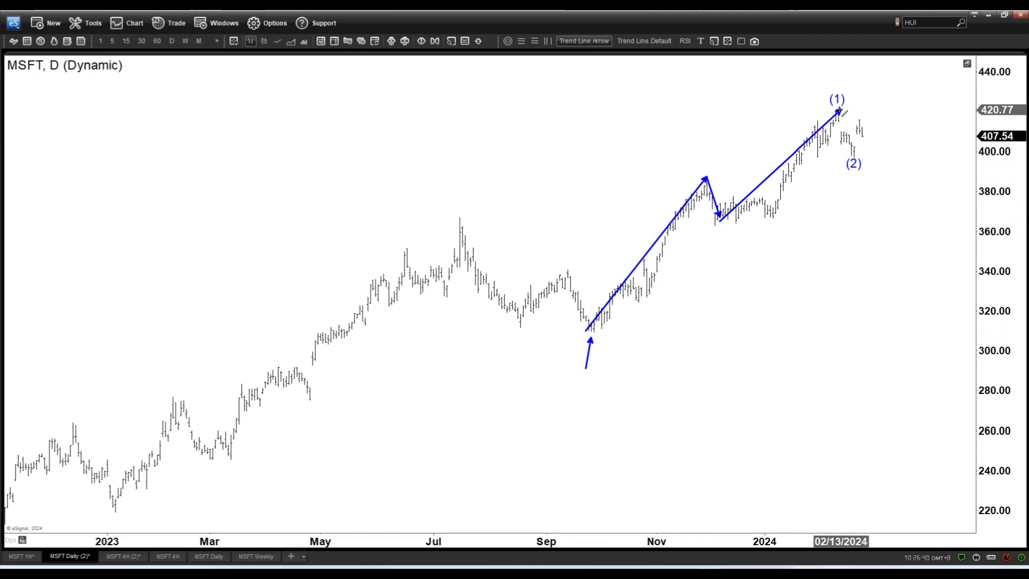
key("Escape")
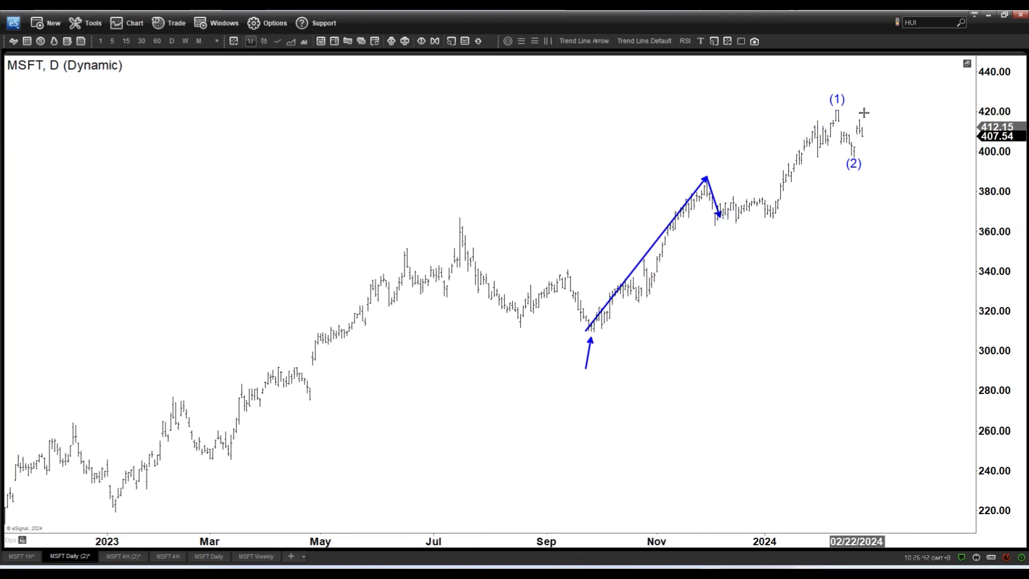
scroll(783, 519, "down", 5)
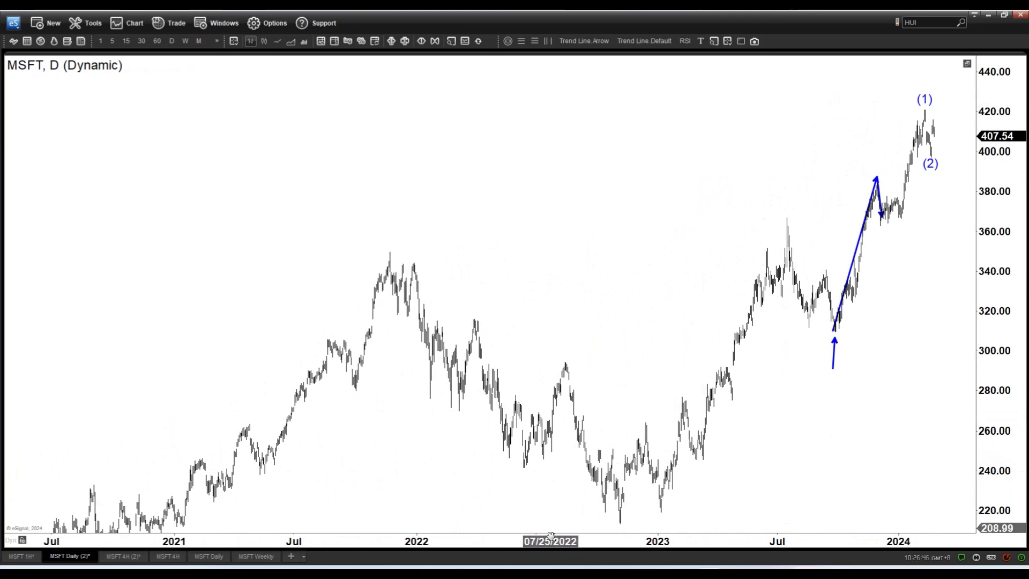
scroll(552, 535, "up", 5)
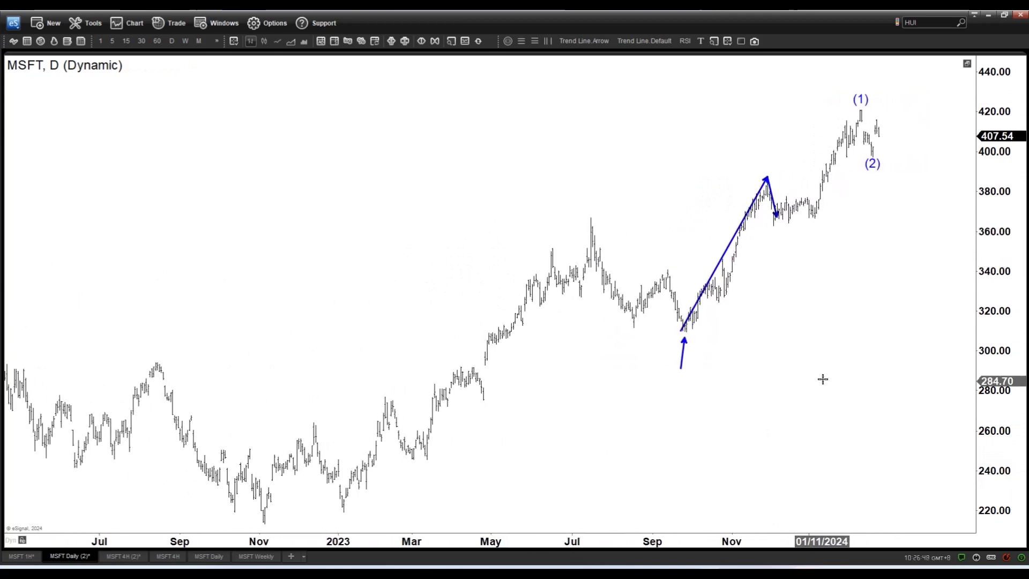
double_click(1012, 270)
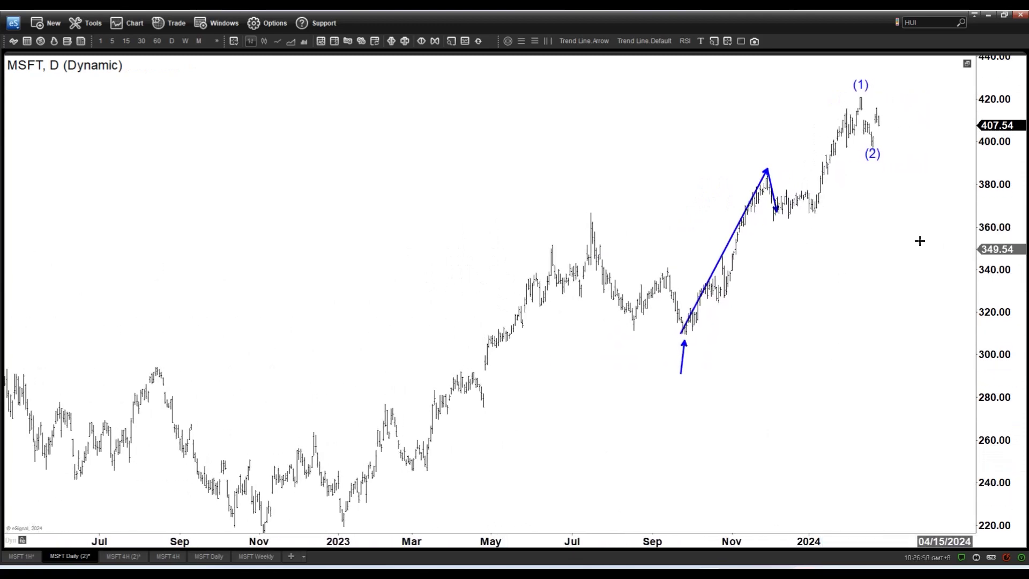
scroll(617, 541, "up", 2)
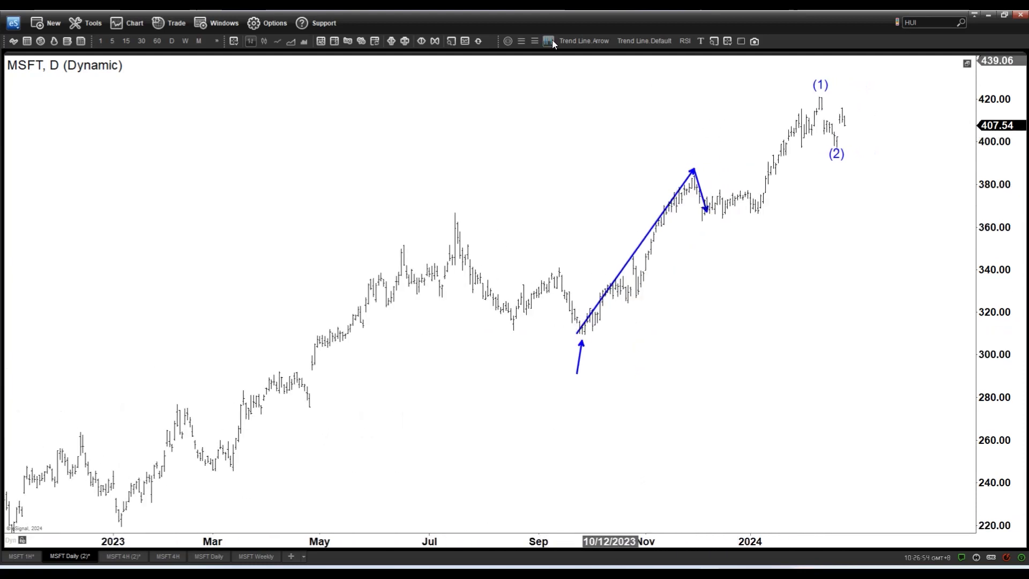
Draw arrows from the December low up to wave (1) and a projected rally from (2).
left_click_drag(708, 213, 820, 98)
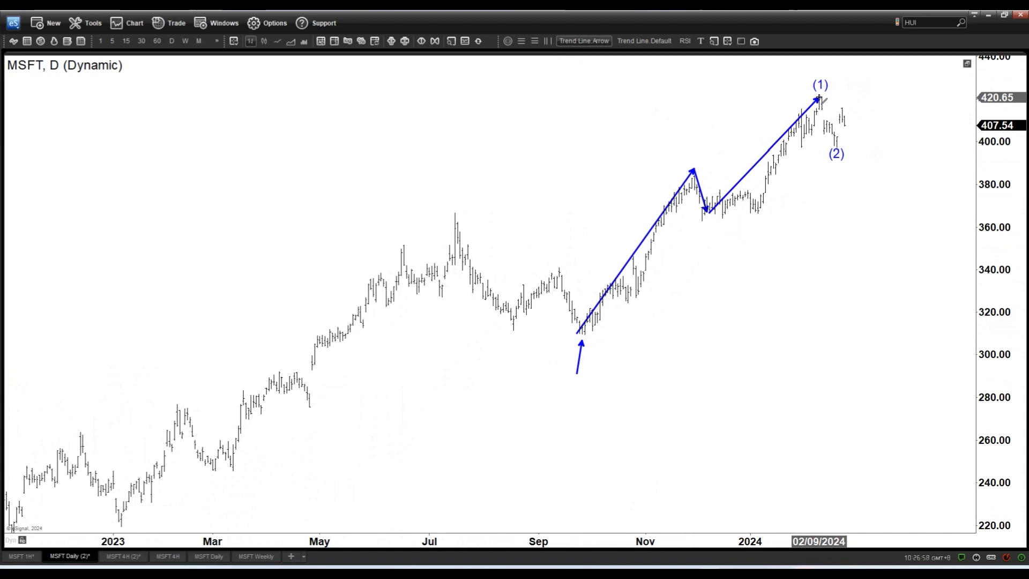
left_click_drag(844, 143, 890, 68)
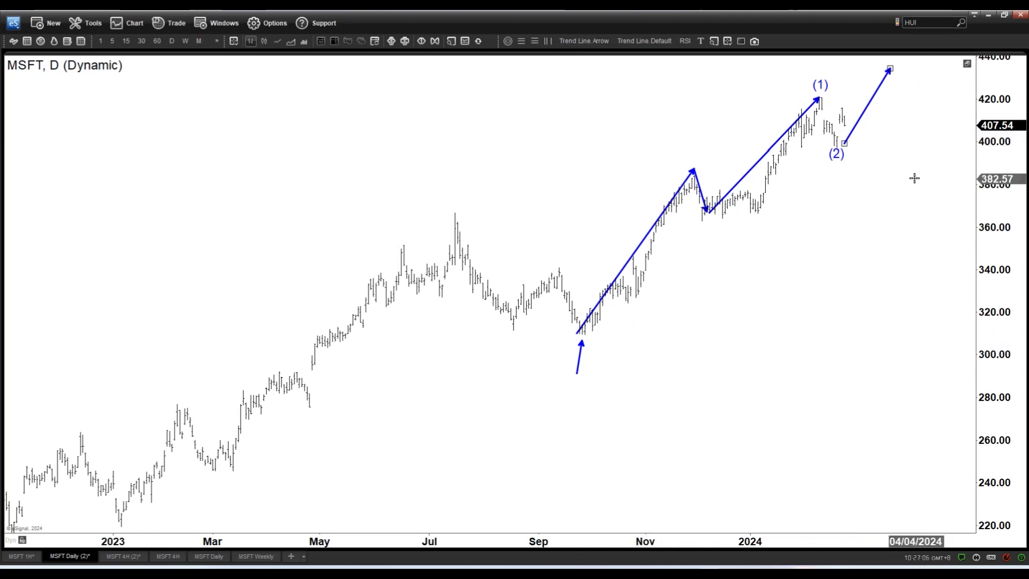
left_click_drag(620, 312, 603, 350)
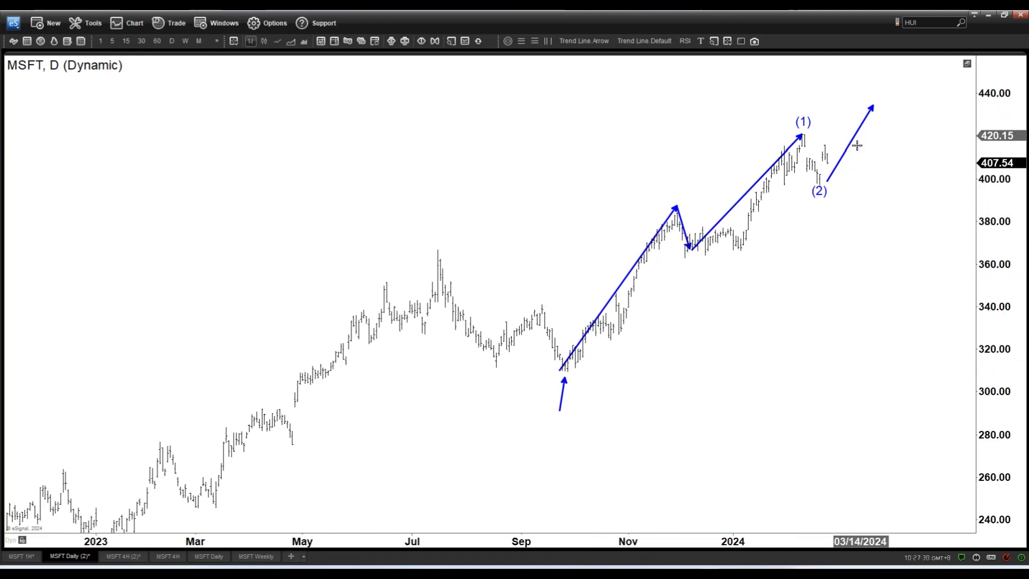
Select the blue wave arrows on the daily chart and delete them.
mouse_move(872, 106)
left_mouse_down()
mouse_move(879, 64)
mouse_move(875, 97)
left_mouse_up()
key("Delete")
key("Delete")
key("Delete")
key("Delete")
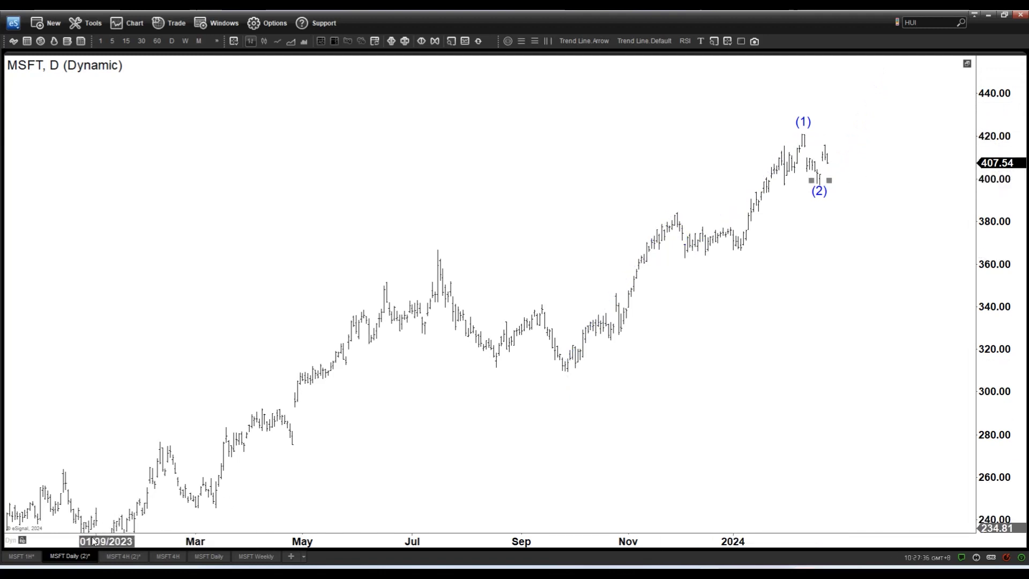
Return to the MSFT 1H tab showing the 30-minute wave count.
left_click(22, 556)
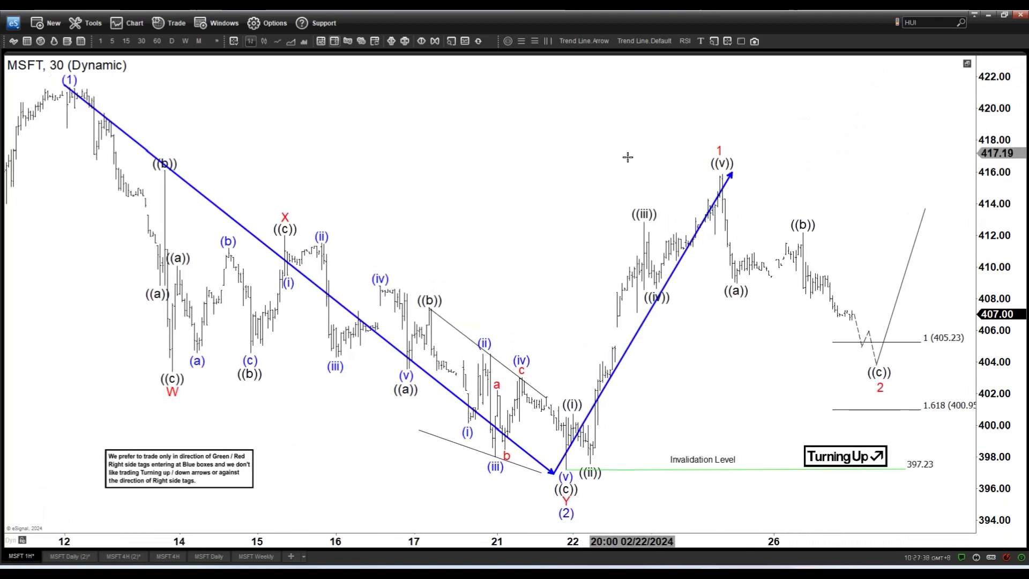